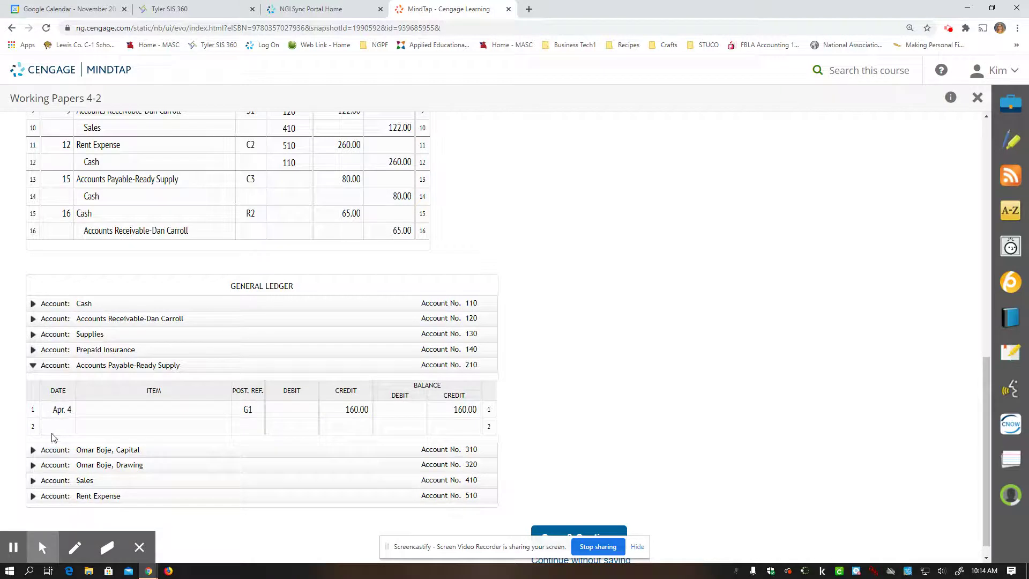
In line 2 of the Accounts Payable-Ready Supply ledger, enter date 15, posting reference G1 and a debit of 80.
{"action": "type", "text": "15"}
{"action": "key", "text": "Tab"}
{"action": "key", "text": "Tab"}
{"action": "type", "text": "G1"}
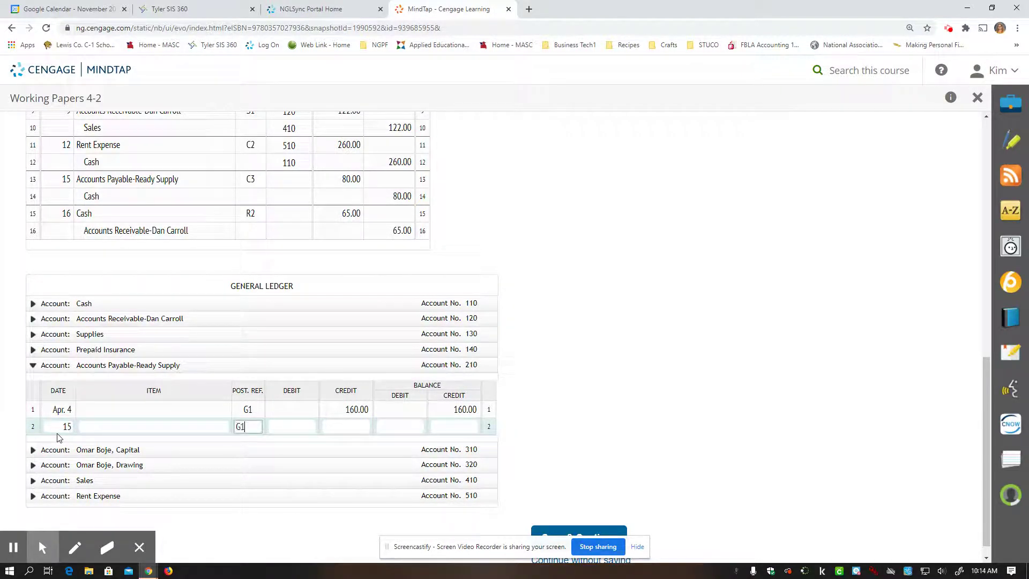
{"action": "key", "text": "Tab"}
{"action": "type", "text": "80"}
{"action": "key", "text": "Tab"}
{"action": "key", "text": "Tab"}
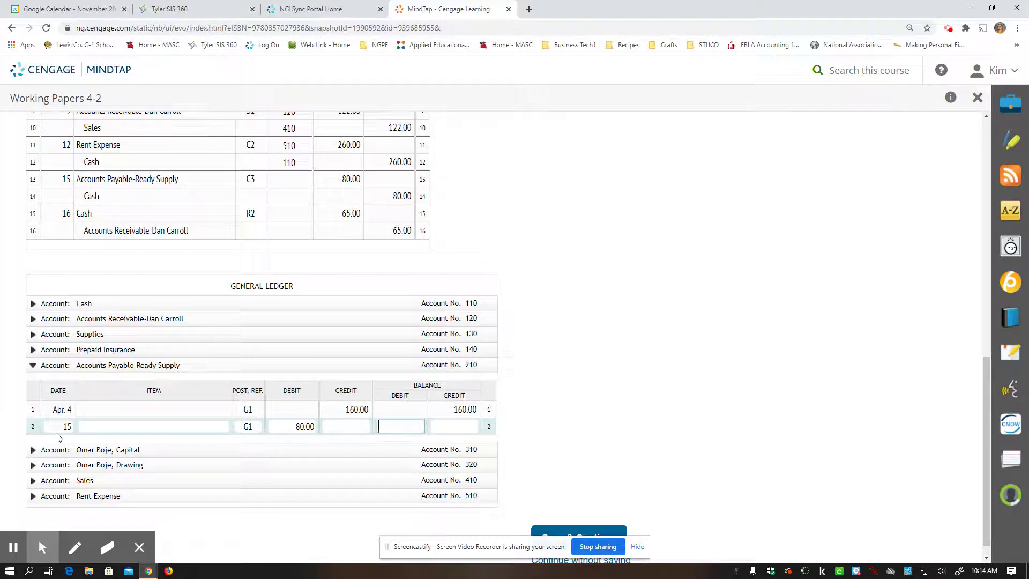
Enter 80 as line 2's credit balance in Accounts Payable-Ready Supply, and 210 as the posting reference on journal line 13.
{"action": "type", "text": "80"}
{"action": "key", "text": "Tab"}
{"action": "left_click", "coordinate": [422, 427]}
{"action": "key", "text": "BackSpace"}
{"action": "key", "text": "Tab"}
{"action": "type", "text": "80"}
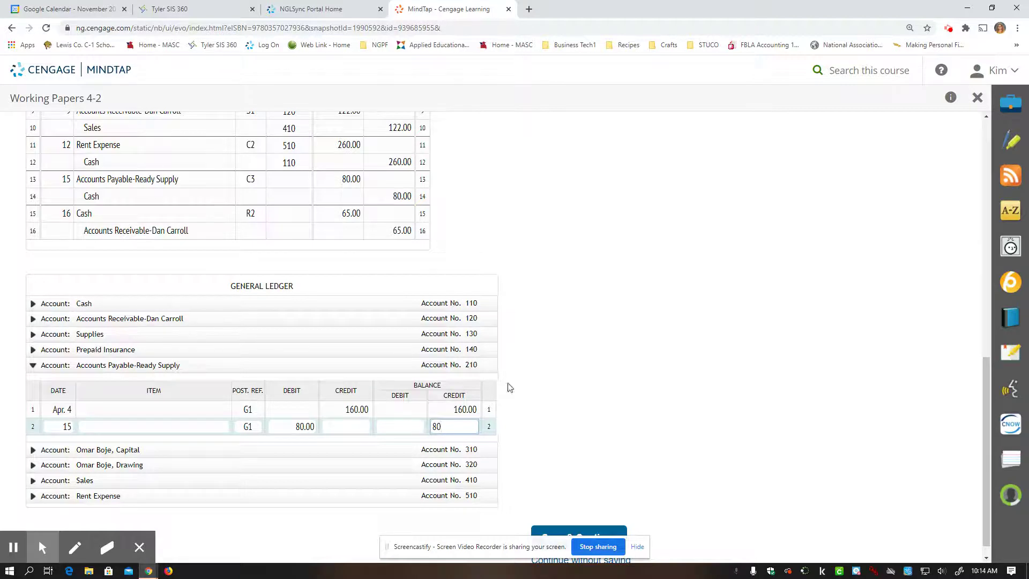
{"action": "left_click", "coordinate": [294, 184]}
{"action": "type", "text": "210"}
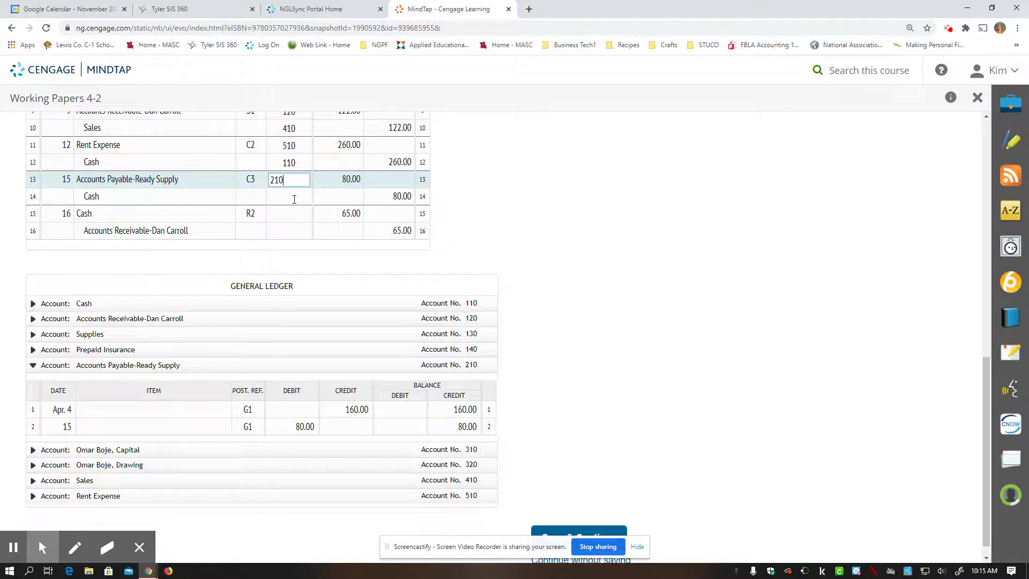
Post line 5 of the Cash ledger with date 15, reference G1, credit 80 and debit balance 2155, and enter 110 on journal line 14.
{"action": "left_click", "coordinate": [33, 303]}
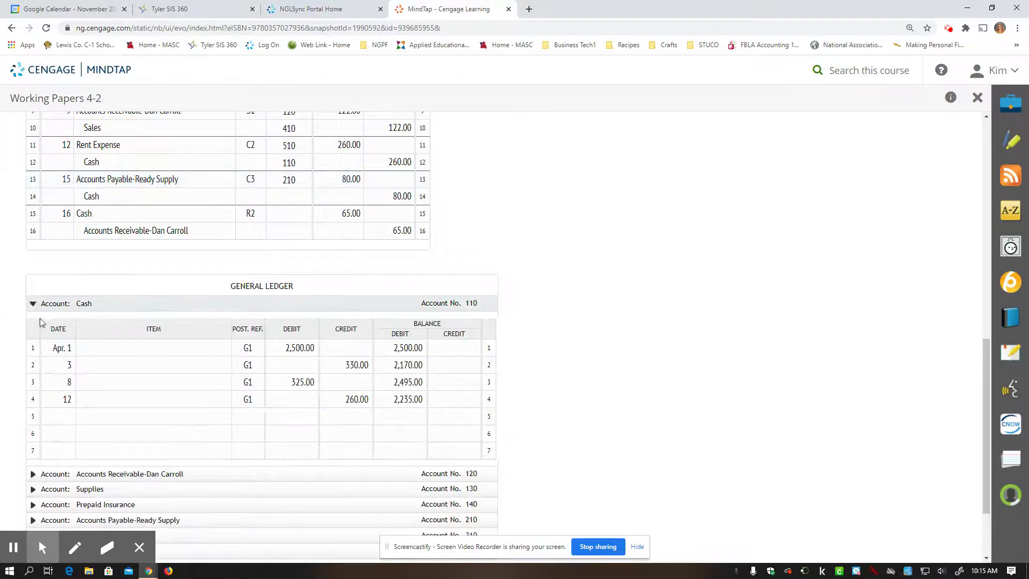
{"action": "left_click", "coordinate": [58, 417]}
{"action": "type", "text": "15"}
{"action": "key", "text": "Tab"}
{"action": "key", "text": "Tab"}
{"action": "type", "text": "G1"}
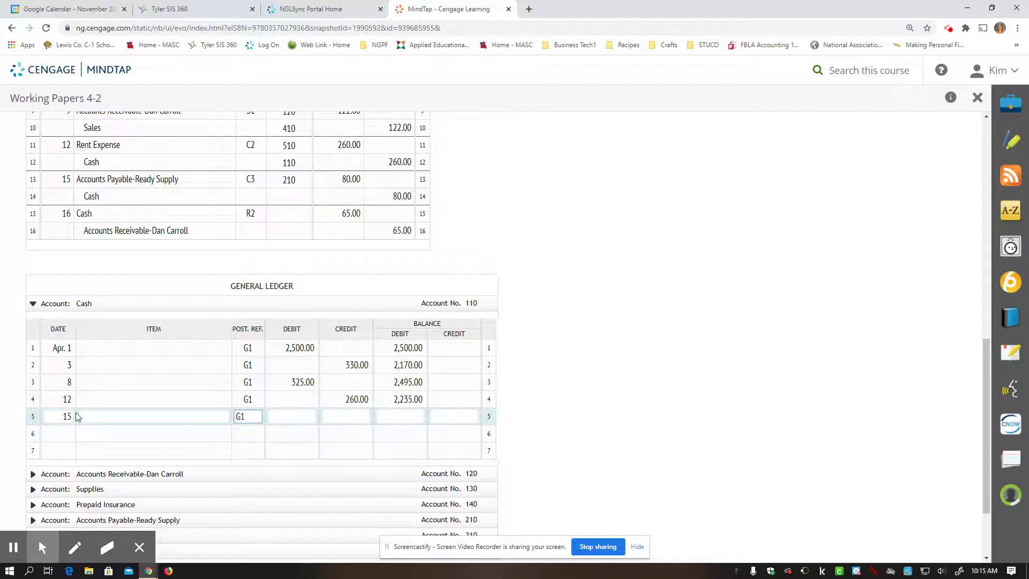
{"action": "key", "text": "Tab"}
{"action": "key", "text": "Tab"}
{"action": "type", "text": "80"}
{"action": "key", "text": "Tab"}
{"action": "type", "text": "2155"}
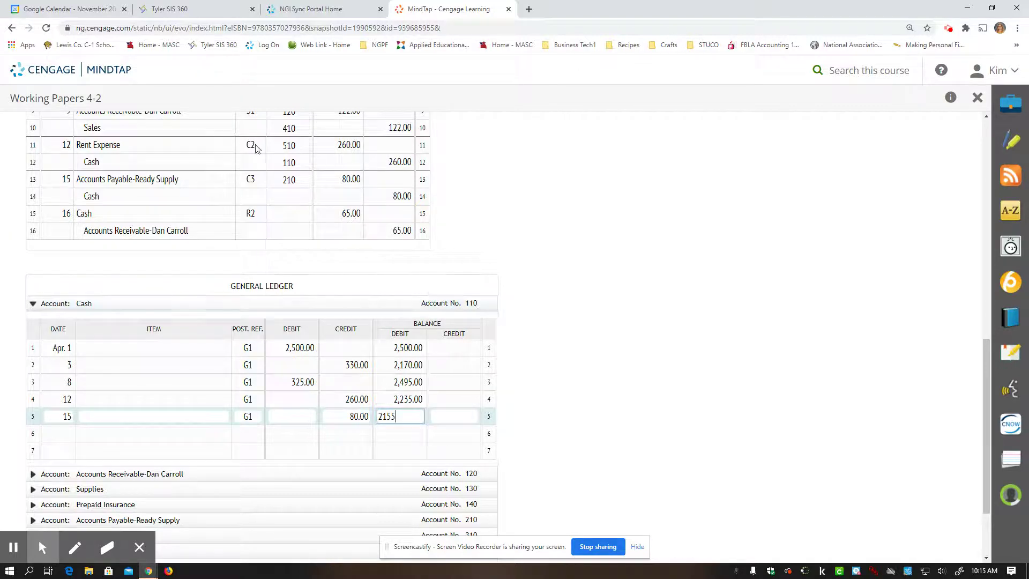
{"action": "left_click", "coordinate": [298, 197]}
{"action": "type", "text": "110"}
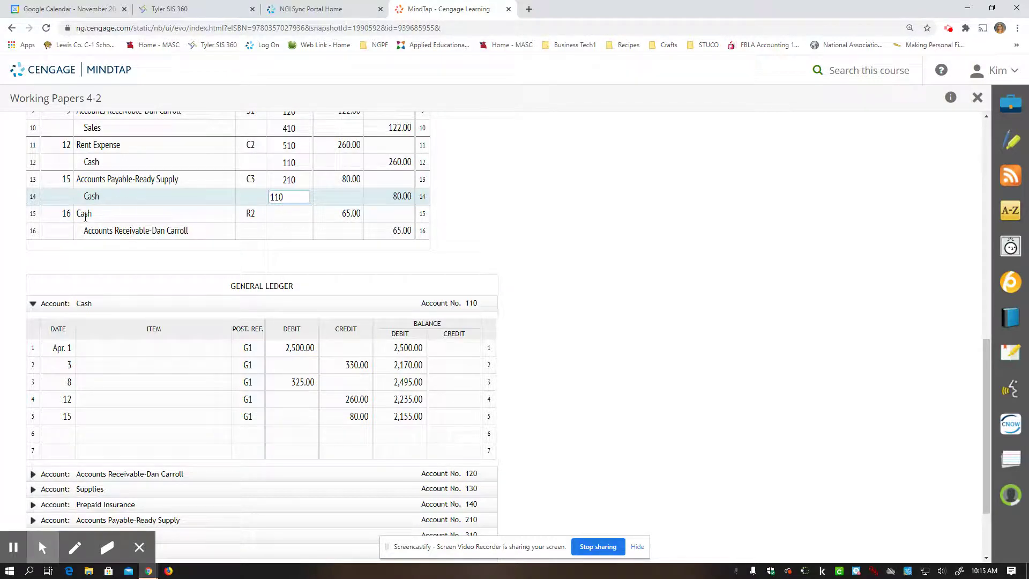
In line 6 of the Cash ledger, enter date 16, posting reference G1 and a debit of 65.
{"action": "left_click", "coordinate": [61, 432]}
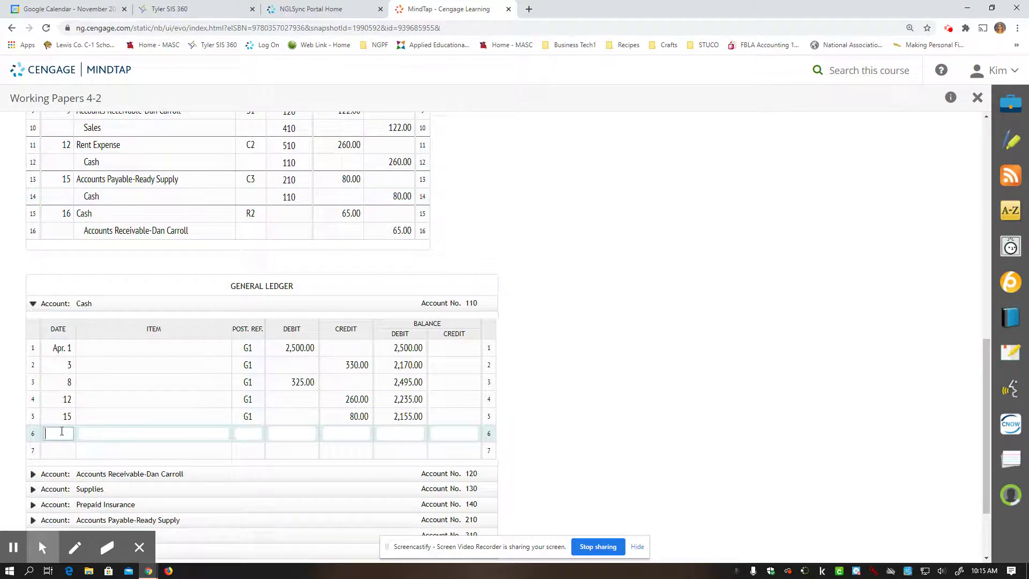
{"action": "type", "text": "16"}
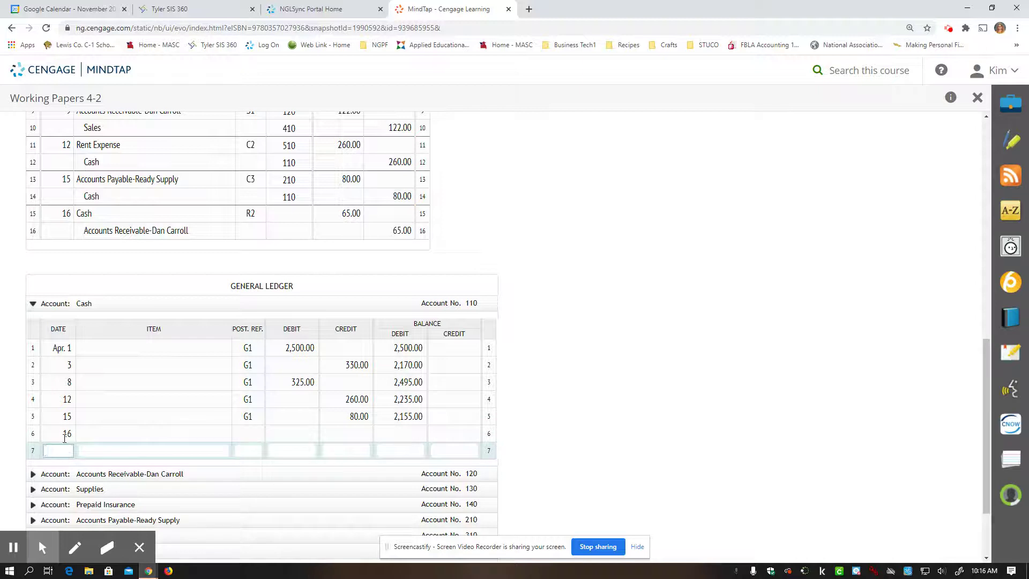
{"action": "key", "text": "Tab"}
{"action": "key", "text": "Tab"}
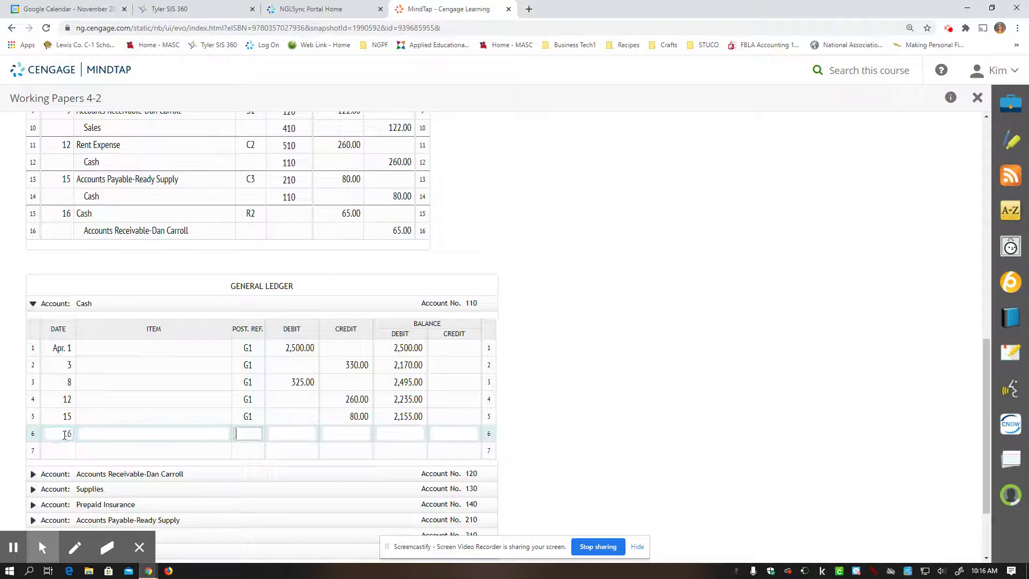
{"action": "type", "text": "G1"}
{"action": "key", "text": "Tab"}
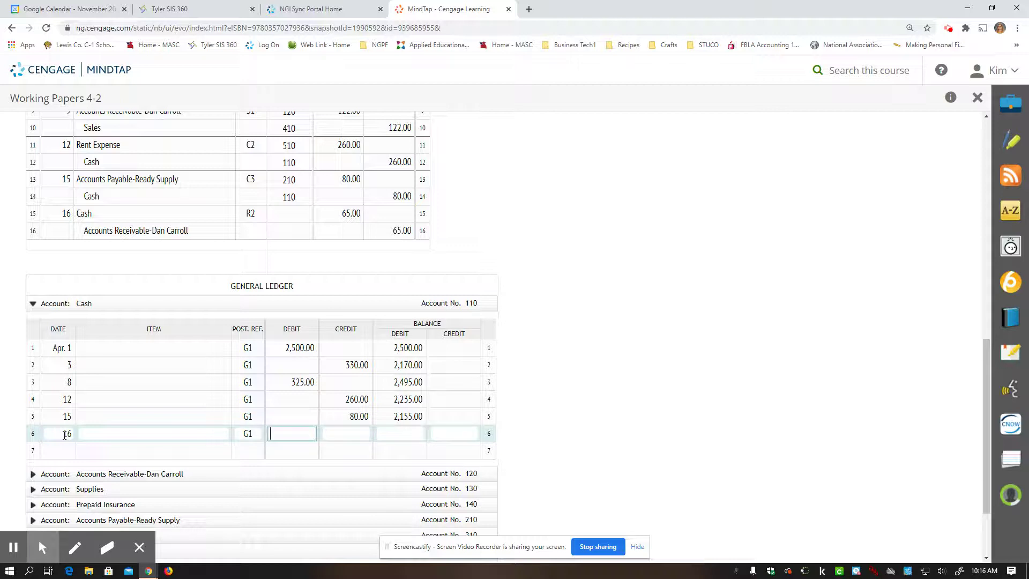
{"action": "type", "text": "65"}
{"action": "key", "text": "Tab"}
{"action": "key", "text": "Tab"}
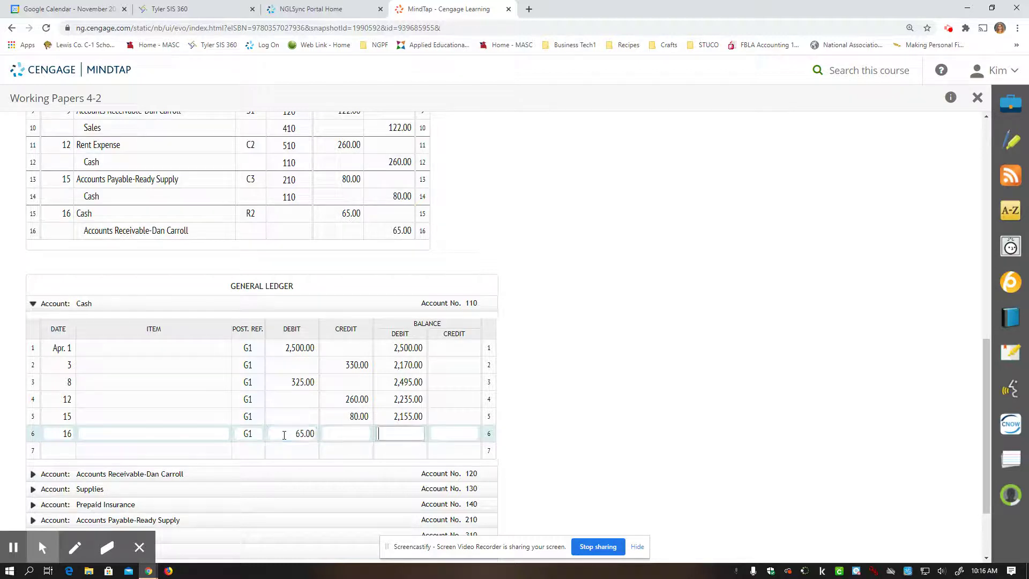
Enter 2220 as the debit balance on Cash ledger line 6, and 110 as the posting reference on journal line 15.
{"action": "type", "text": "55"}
{"action": "key", "text": "BackSpace"}
{"action": "key", "text": "BackSpace"}
{"action": "type", "text": "225"}
{"action": "key", "text": "BackSpace"}
{"action": "type", "text": "20"}
{"action": "key", "text": "Tab"}
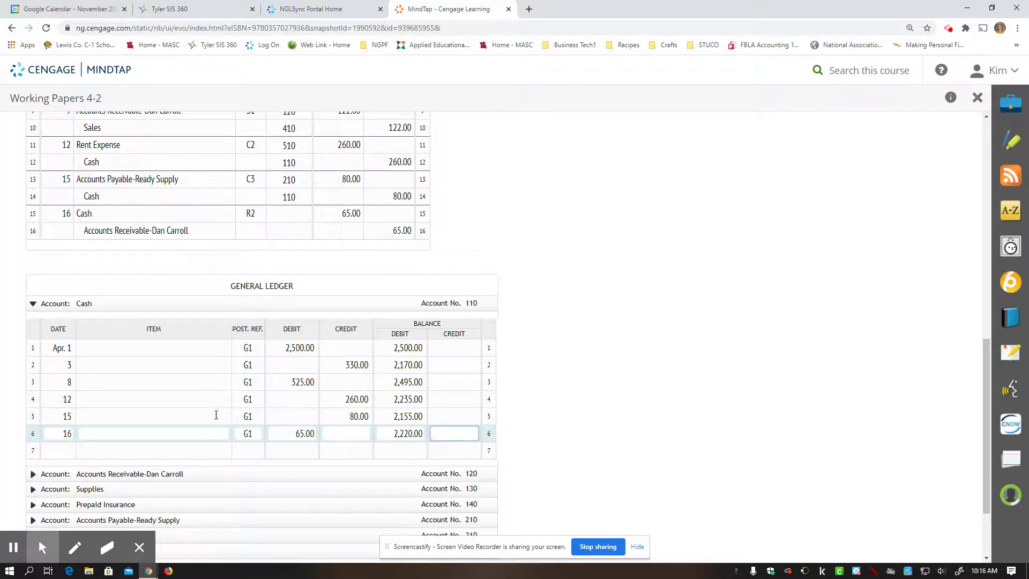
{"action": "left_click", "coordinate": [288, 214]}
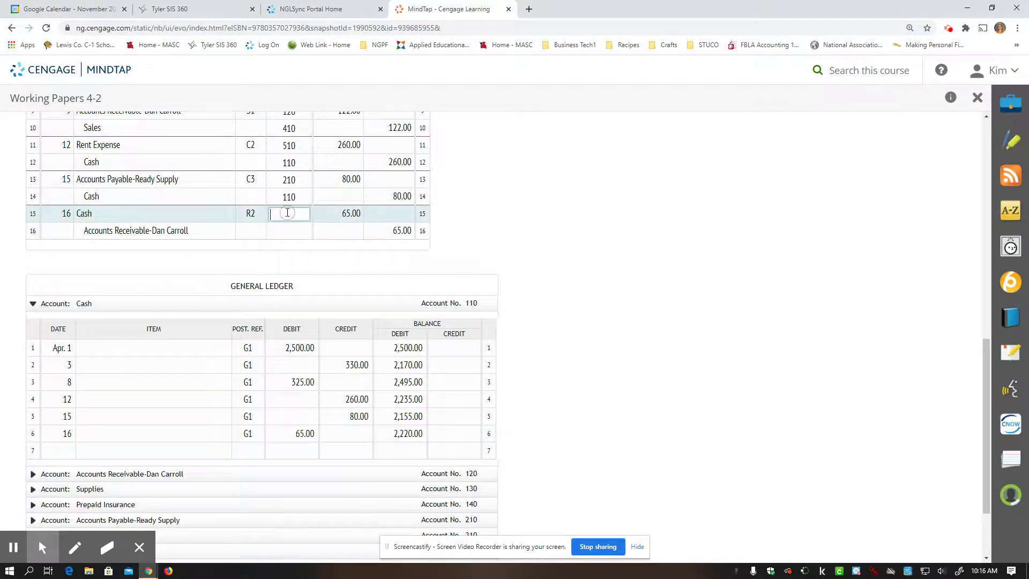
{"action": "type", "text": "110"}
In line 2 of the Accounts Receivable ledger (account 120), enter date 16, posting reference G1 and a credit of 65.
{"action": "left_click", "coordinate": [34, 304]}
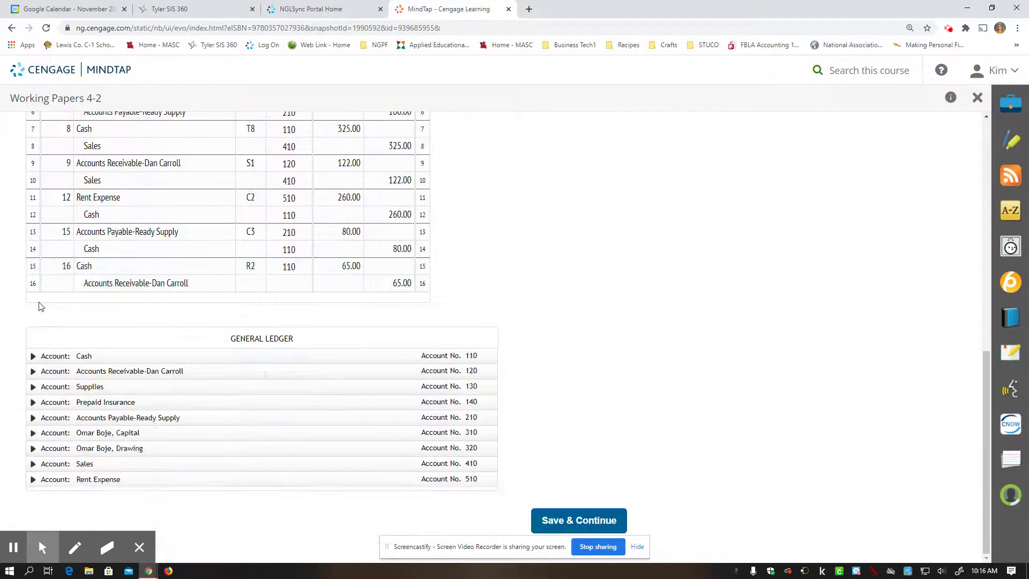
{"action": "left_click", "coordinate": [33, 371]}
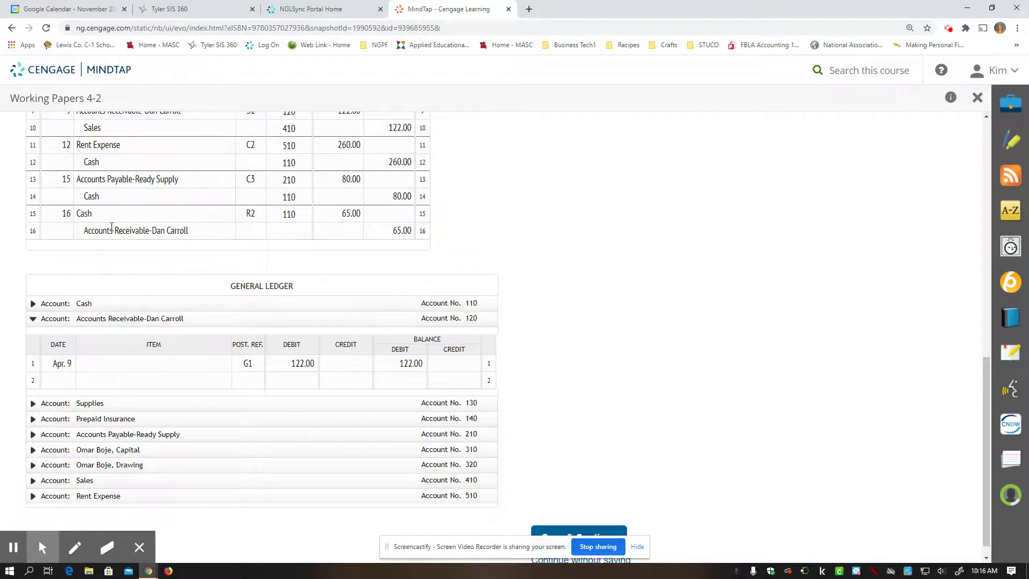
{"action": "left_click", "coordinate": [53, 382]}
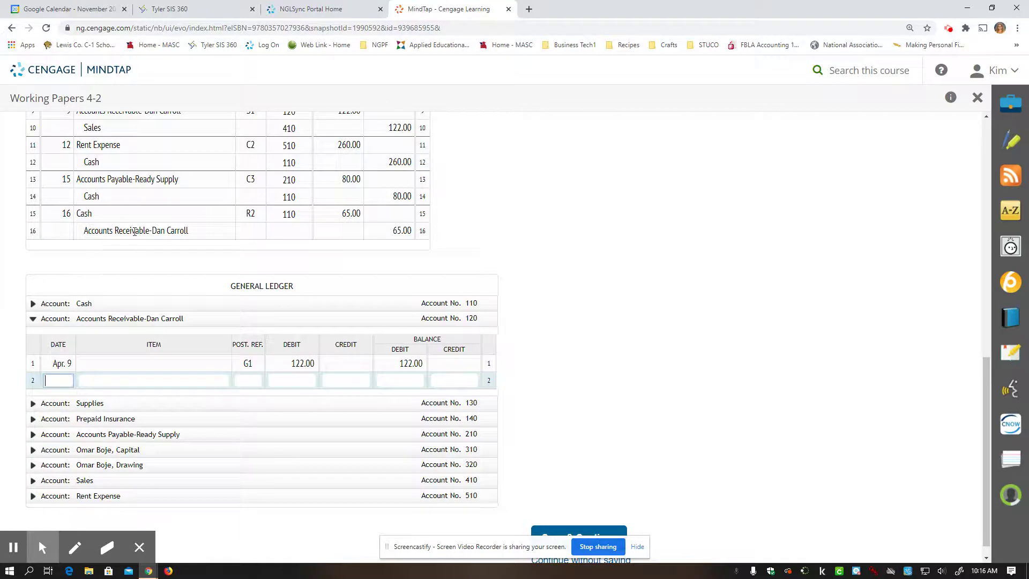
{"action": "left_click", "coordinate": [101, 232]}
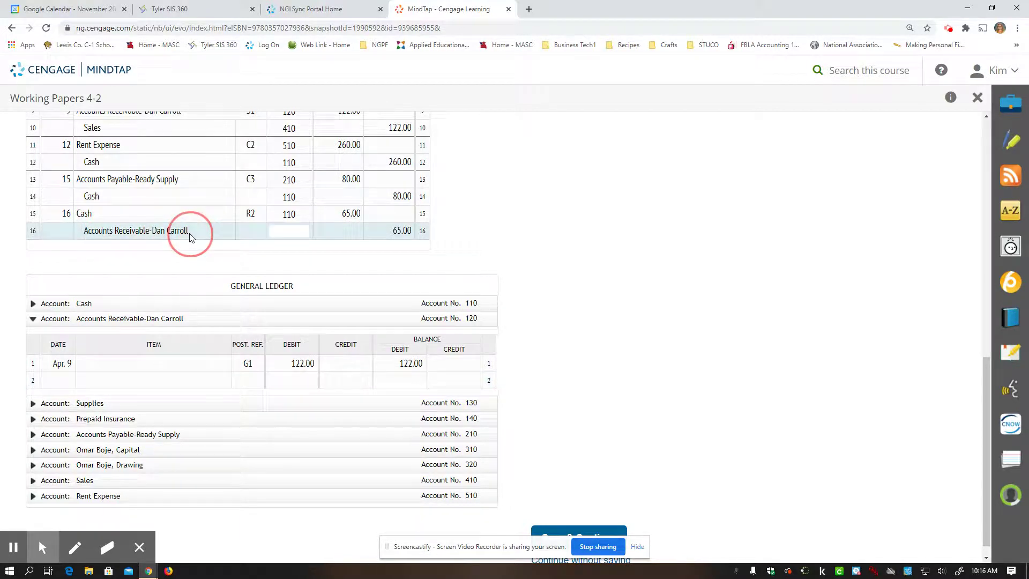
{"action": "left_click", "coordinate": [63, 383]}
{"action": "type", "text": "16"}
{"action": "key", "text": "Tab"}
{"action": "key", "text": "Tab"}
{"action": "type", "text": "G"}
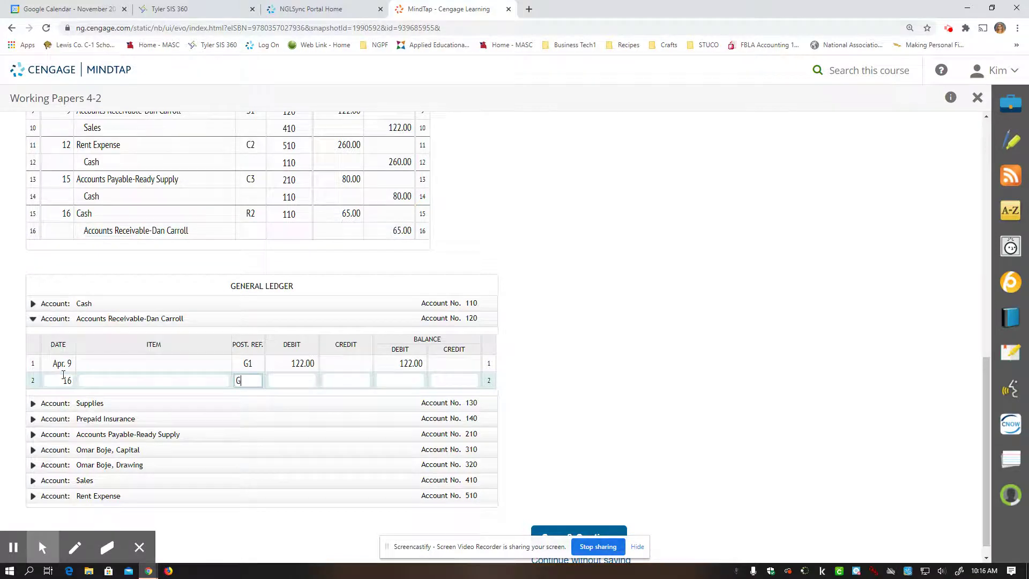
{"action": "type", "text": "1"}
{"action": "key", "text": "Tab"}
{"action": "key", "text": "Tab"}
{"action": "type", "text": "65"}
Enter 57 as the debit balance on line 2 of the Accounts Receivable ledger, and 120 as the posting reference on journal line 16.
{"action": "left_click", "coordinate": [399, 363]}
{"action": "type", "text": "122"}
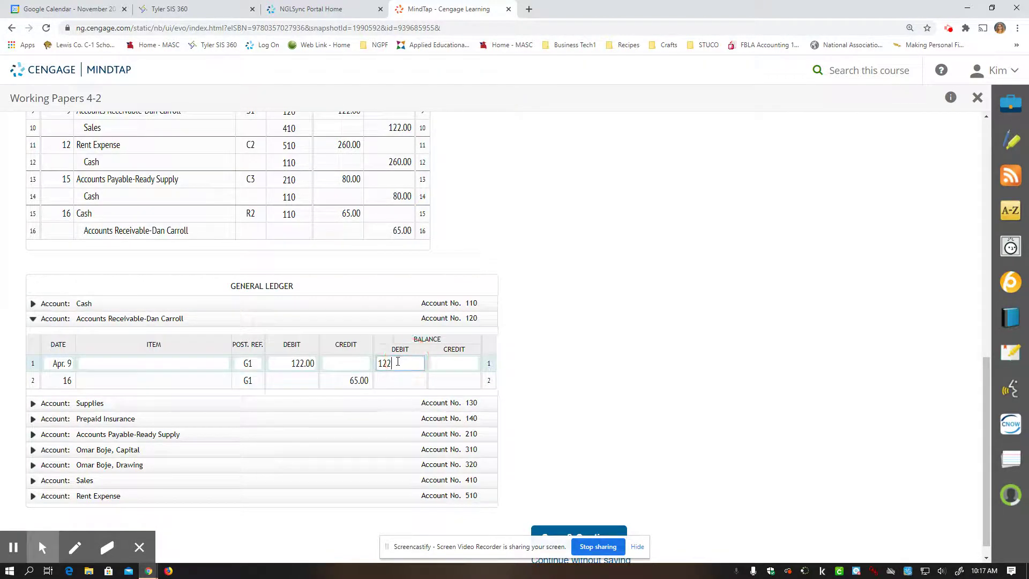
{"action": "left_click", "coordinate": [345, 381]}
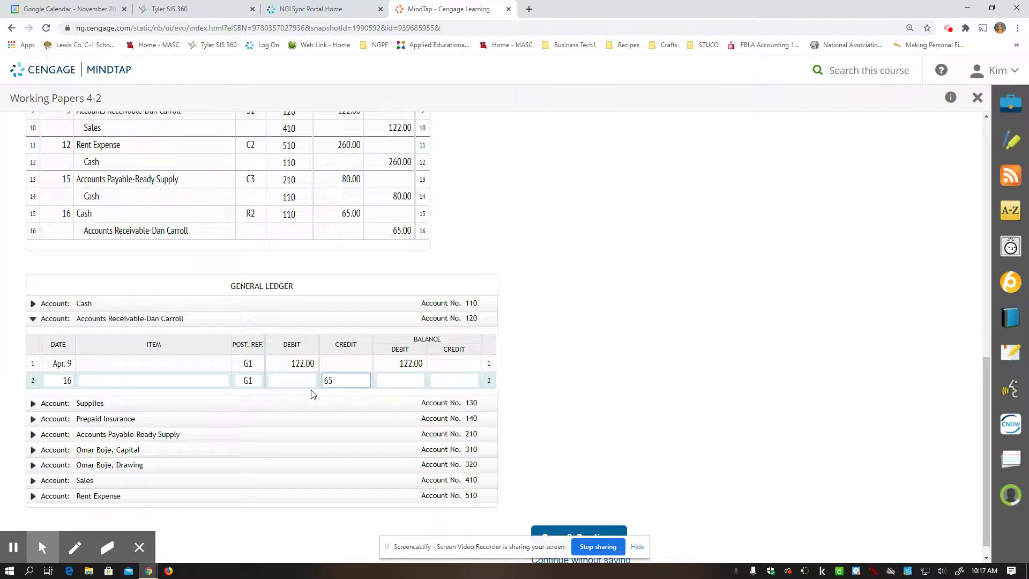
{"action": "key", "text": "Tab"}
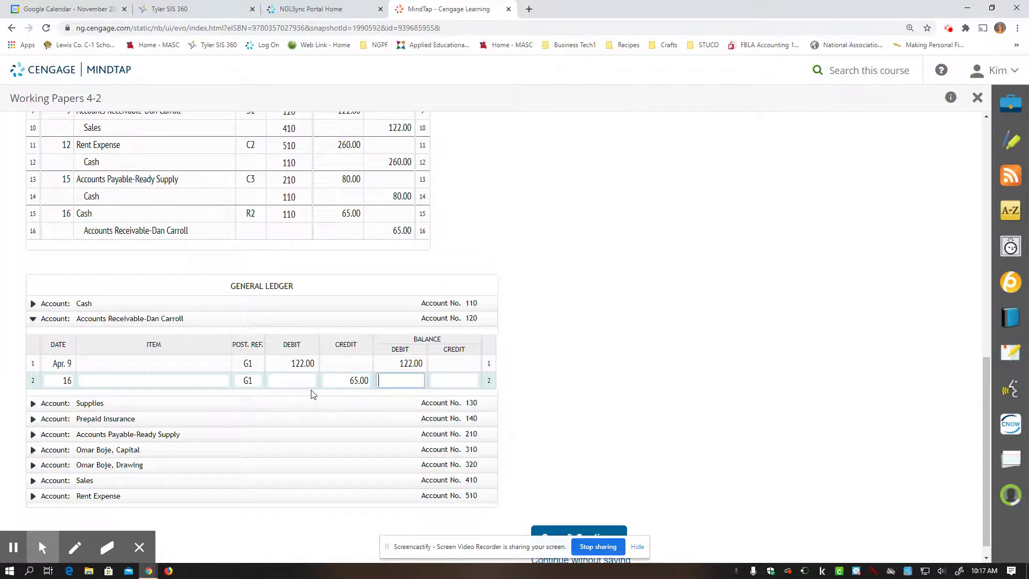
{"action": "type", "text": "57"}
{"action": "left_click", "coordinate": [656, 383]}
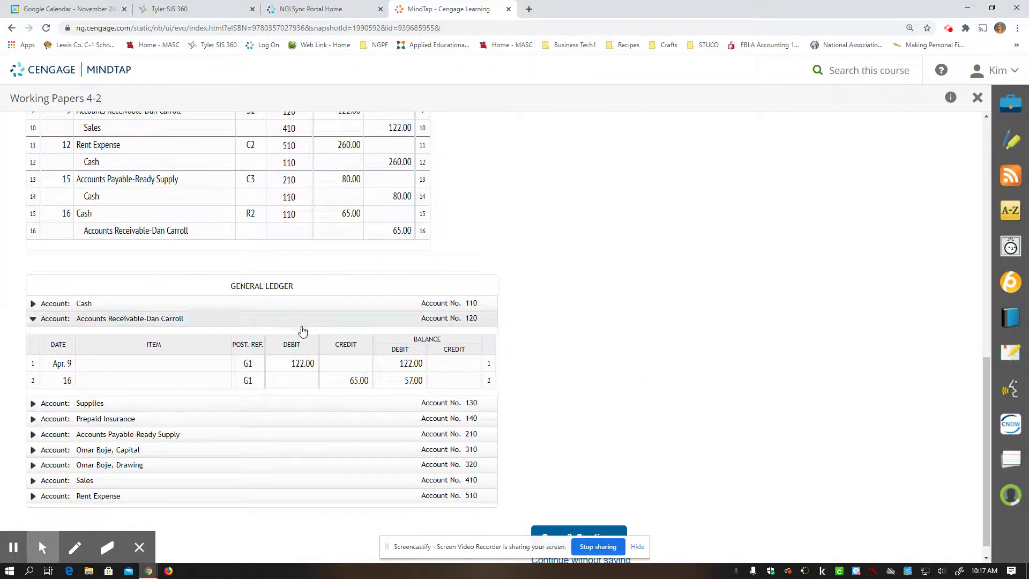
{"action": "left_click", "coordinate": [289, 231]}
{"action": "type", "text": "120"}
{"action": "left_click", "coordinate": [546, 251]}
Switch the general journal to page 2.
{"action": "scroll", "coordinate": [116, 328], "scroll_direction": "down", "scroll_amount": 1}
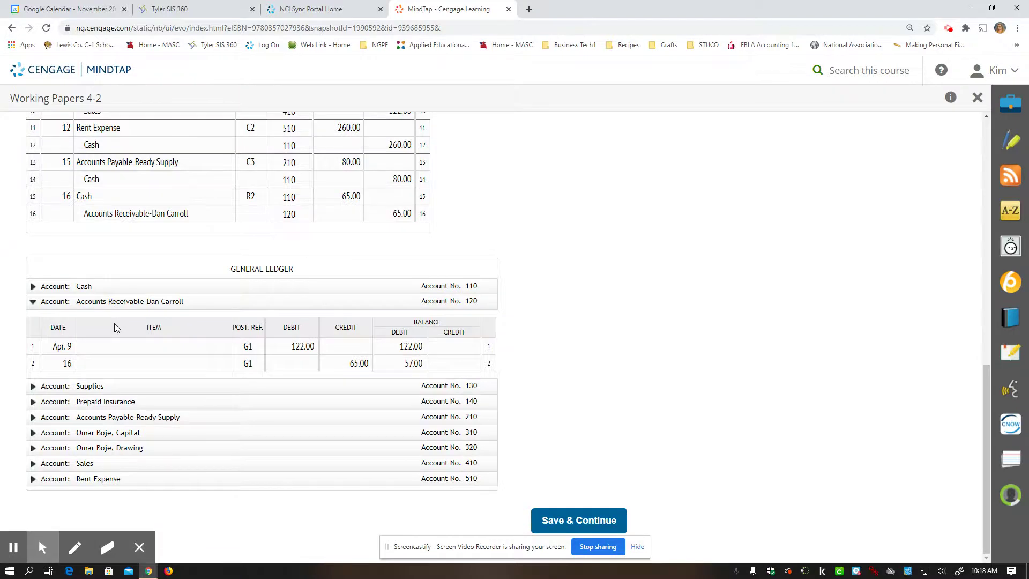
{"action": "scroll", "coordinate": [116, 328], "scroll_direction": "up", "scroll_amount": 7}
{"action": "scroll", "coordinate": [115, 328], "scroll_direction": "up", "scroll_amount": 1}
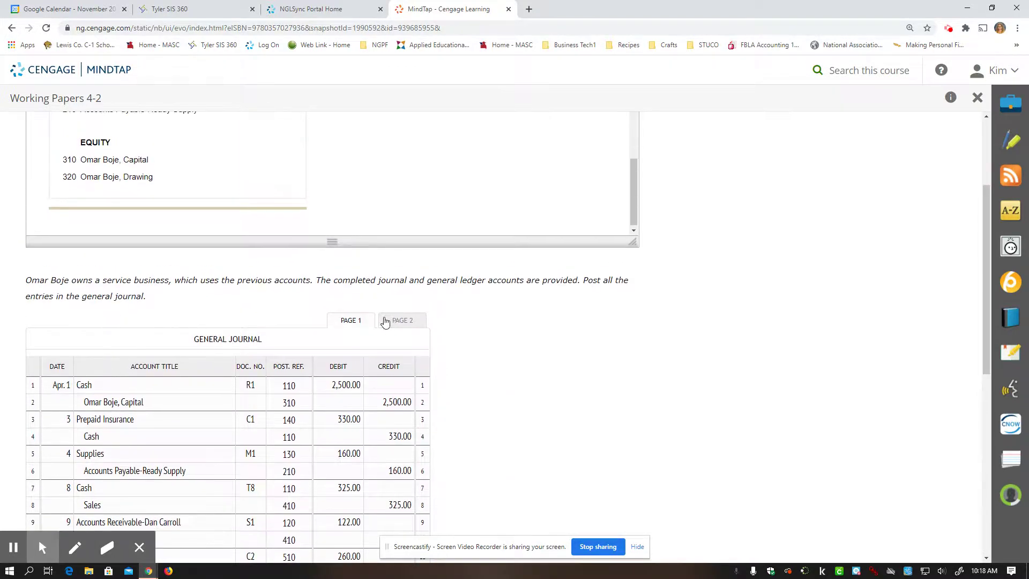
{"action": "scroll", "coordinate": [385, 321], "scroll_direction": "down", "scroll_amount": 8}
{"action": "scroll", "coordinate": [385, 322], "scroll_direction": "up", "scroll_amount": 7}
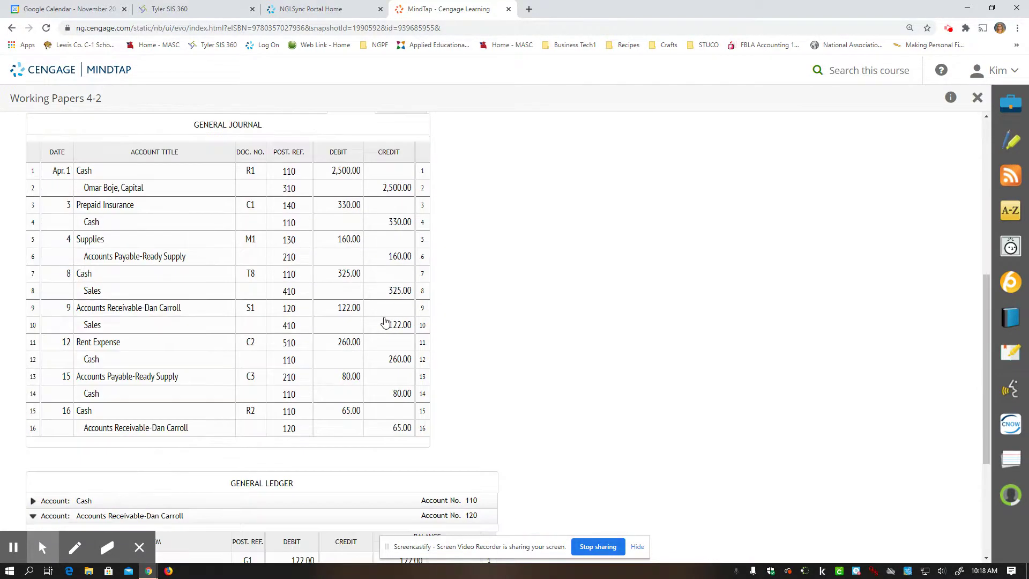
{"action": "left_click", "coordinate": [409, 270]}
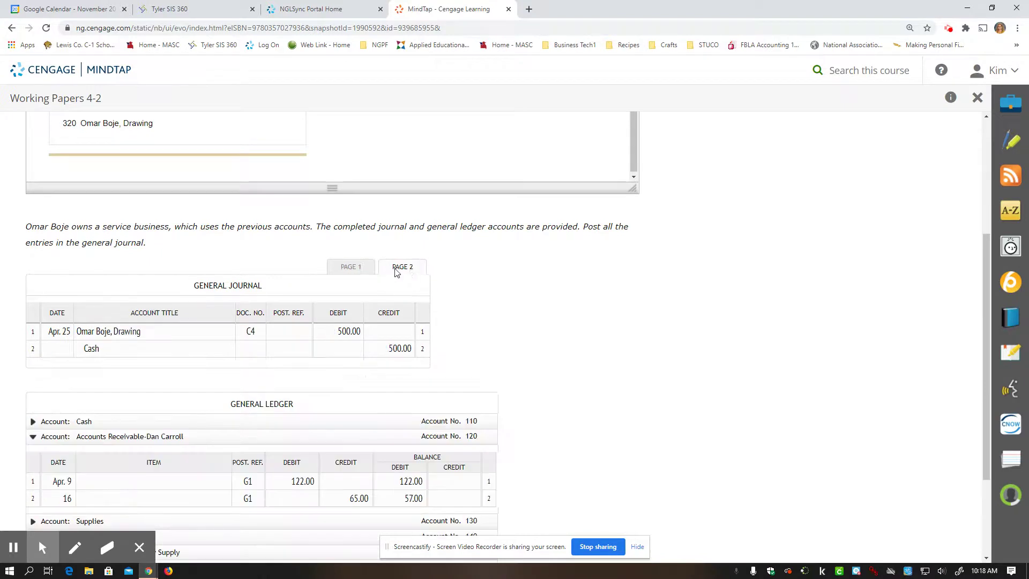
{"action": "left_click", "coordinate": [354, 270]}
{"action": "left_click", "coordinate": [394, 269]}
{"action": "scroll", "coordinate": [396, 269], "scroll_direction": "down", "scroll_amount": 2}
{"action": "scroll", "coordinate": [395, 270], "scroll_direction": "down", "scroll_amount": 1}
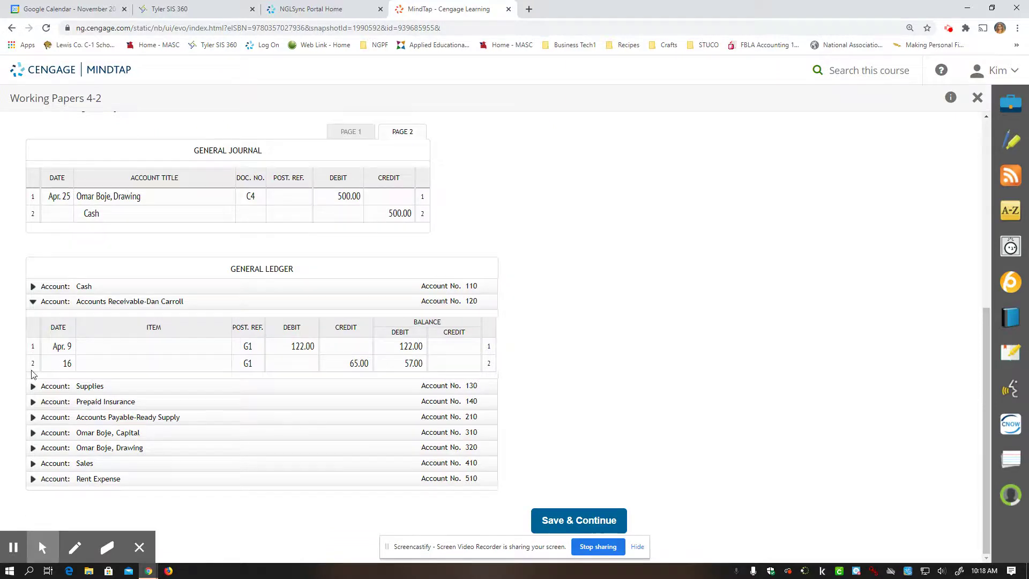
Post the Drawing ledger line with Apr. 25, reference G2, debit 500 and debit balance 500, and enter posting reference 320 on journal line 1.
{"action": "left_click", "coordinate": [35, 449]}
{"action": "left_click", "coordinate": [45, 439]}
{"action": "type", "text": "Ap"}
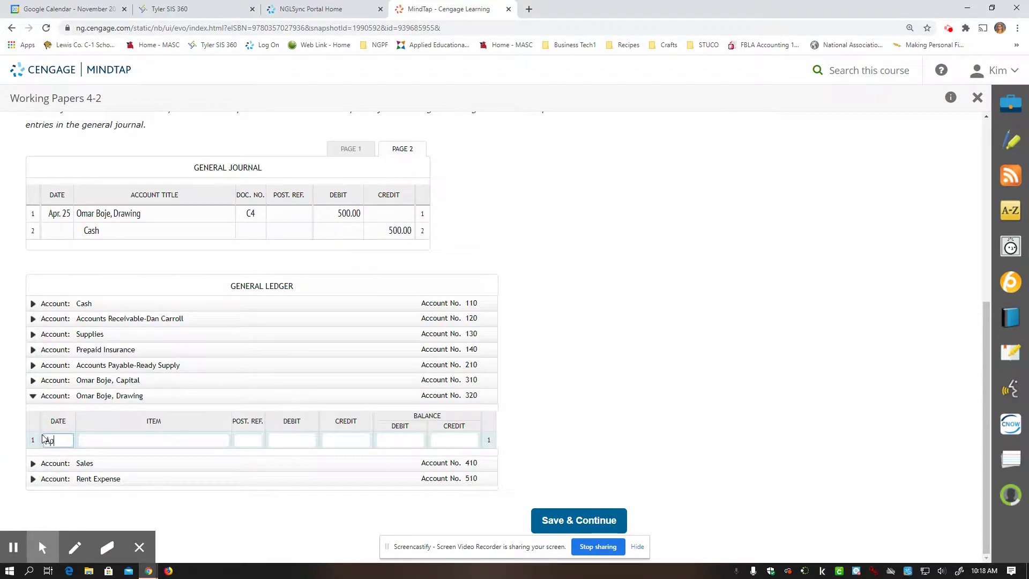
{"action": "type", "text": "r. 25"}
{"action": "key", "text": "Tab"}
{"action": "key", "text": "Tab"}
{"action": "type", "text": "G2"}
{"action": "key", "text": "Tab"}
{"action": "type", "text": "500"}
{"action": "key", "text": "Tab"}
{"action": "key", "text": "Tab"}
{"action": "type", "text": "500"}
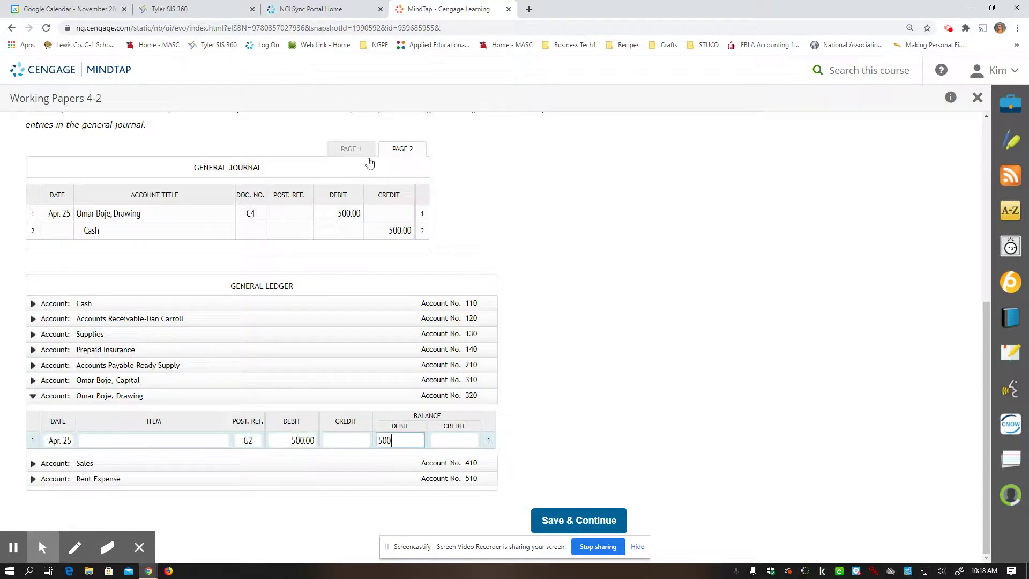
{"action": "left_click", "coordinate": [281, 215]}
{"action": "type", "text": "320"}
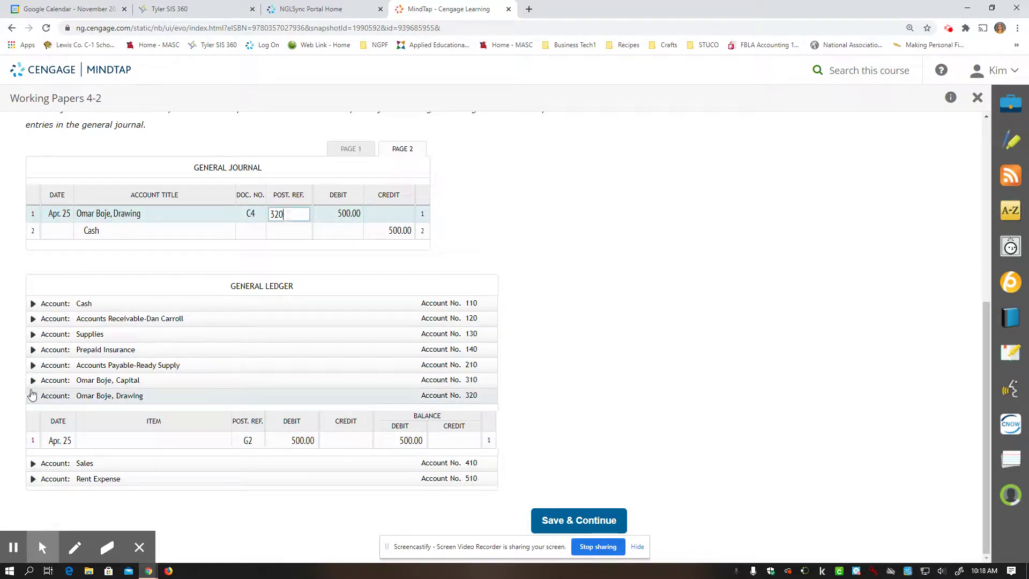
Post the withdrawal to line 7 of the Cash ledger with date 25, reference G2, credit 500 and debit balance 1720.
{"action": "left_click", "coordinate": [33, 303]}
{"action": "left_click", "coordinate": [65, 451]}
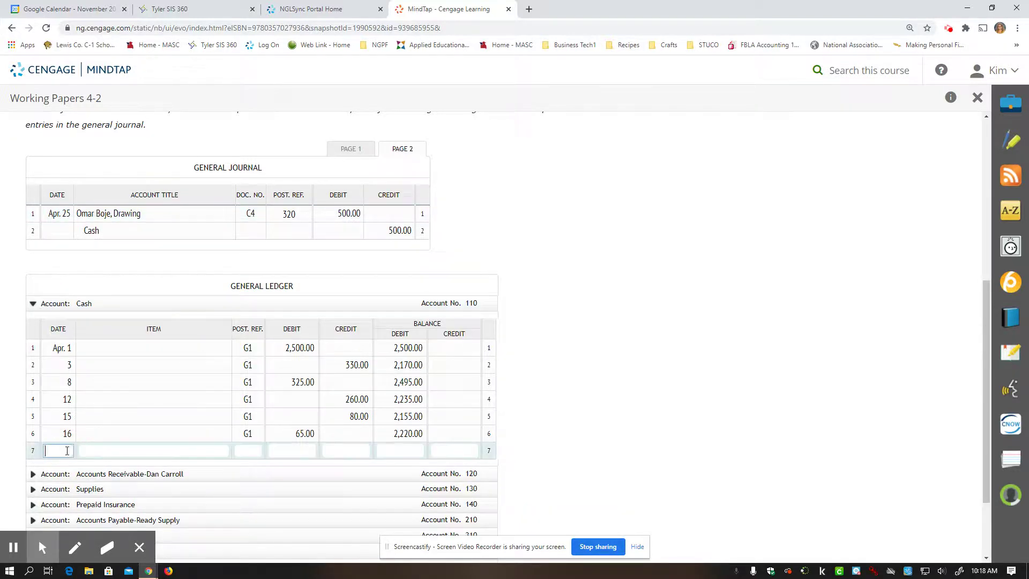
{"action": "type", "text": "25"}
{"action": "key", "text": "Tab"}
{"action": "key", "text": "Tab"}
{"action": "type", "text": "G2"}
{"action": "key", "text": "Tab"}
{"action": "key", "text": "Tab"}
{"action": "type", "text": "500"}
{"action": "left_click", "coordinate": [400, 448]}
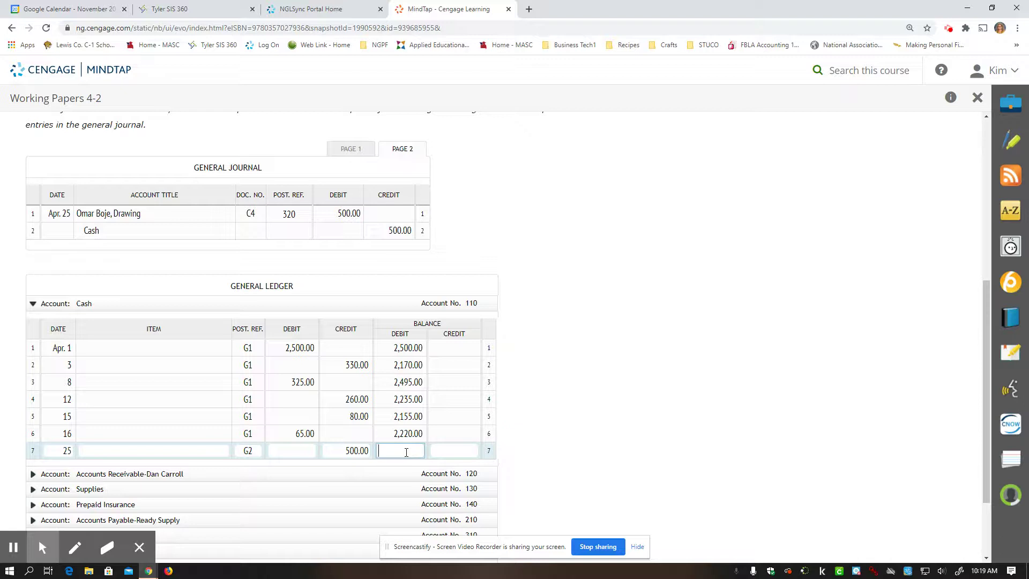
{"action": "type", "text": "1720"}
{"action": "left_click", "coordinate": [563, 421]}
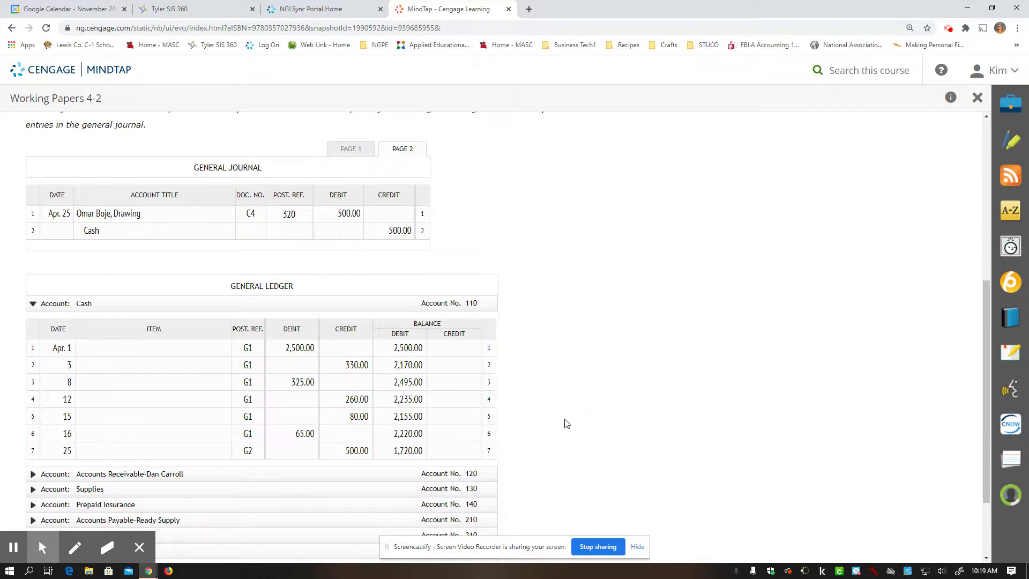
Enter 110 as the posting reference for the Cash entry on line 2 of general journal page 2.
{"action": "scroll", "coordinate": [567, 423], "scroll_direction": "down", "scroll_amount": 2}
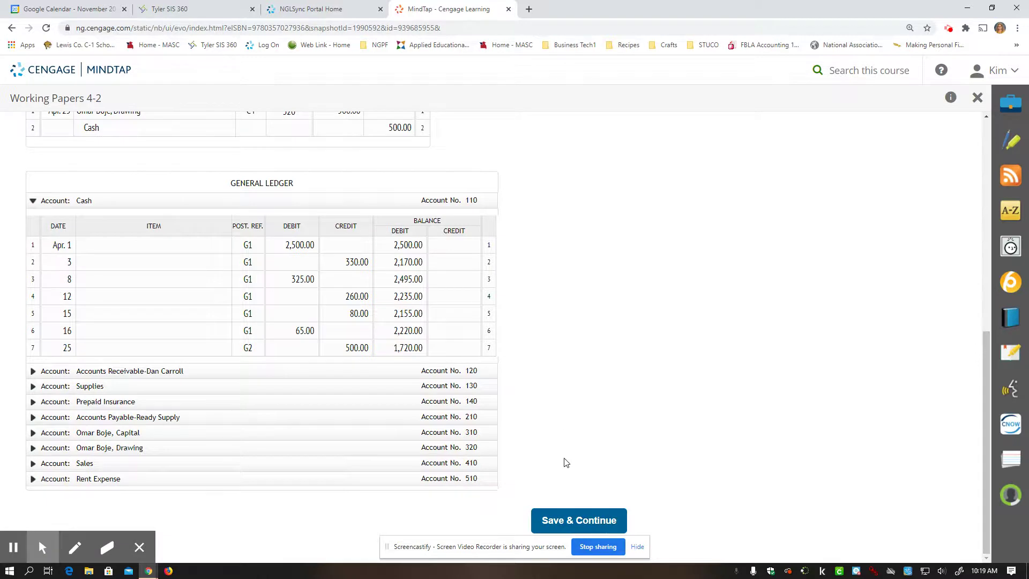
{"action": "scroll", "coordinate": [490, 428], "scroll_direction": "up", "scroll_amount": 2}
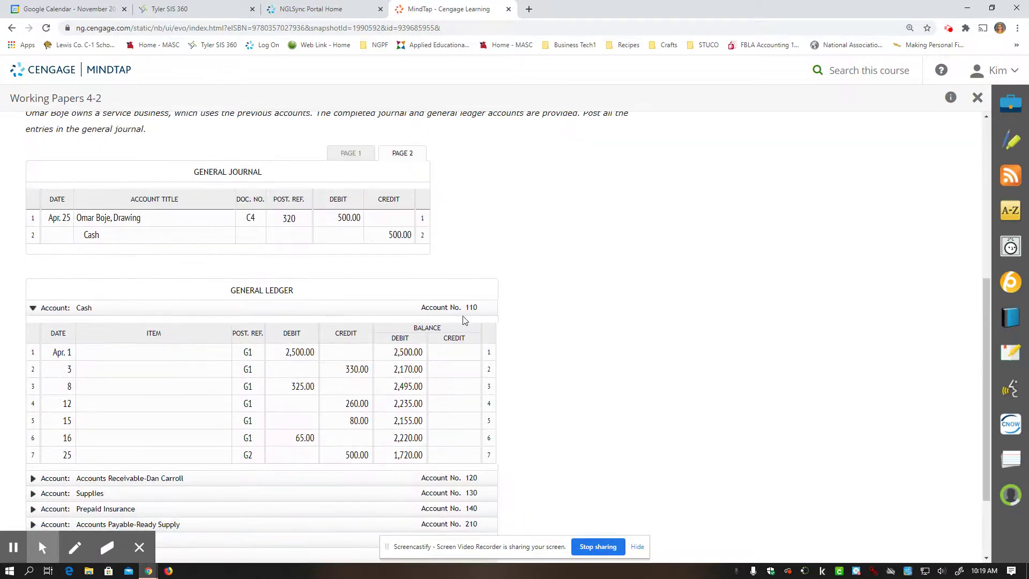
{"action": "left_click", "coordinate": [289, 234]}
{"action": "type", "text": "110"}
{"action": "left_click", "coordinate": [563, 378]}
Check the posting references on both general journal pages, and save the problem to continue to the next question.
{"action": "left_click", "coordinate": [344, 155]}
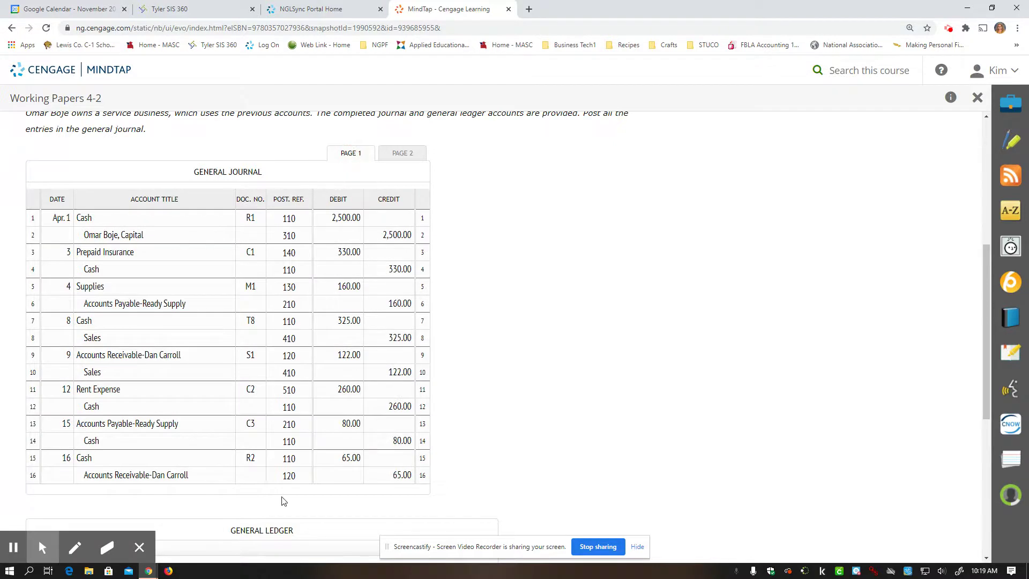
{"action": "left_click", "coordinate": [407, 156]}
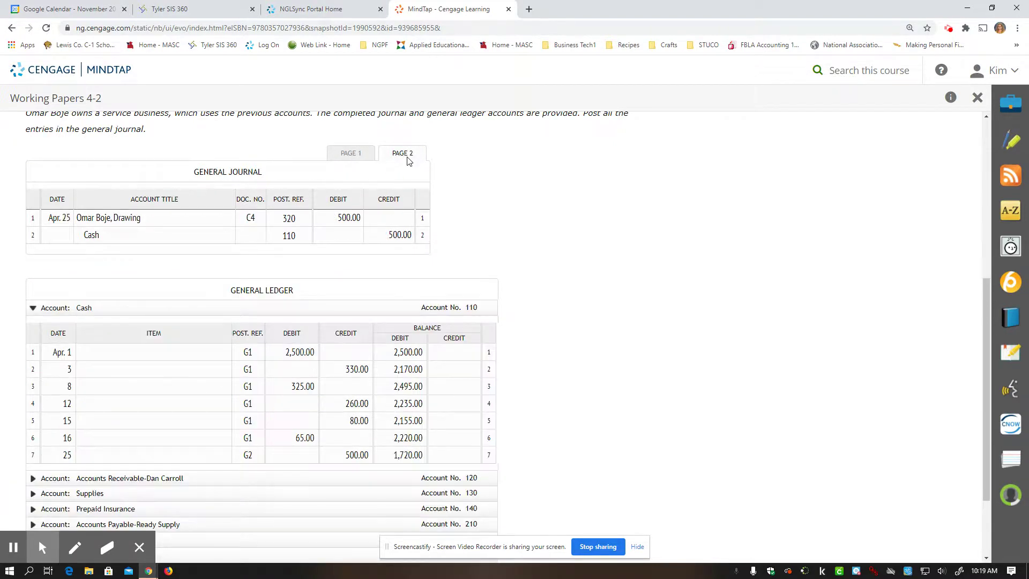
{"action": "scroll", "coordinate": [229, 454], "scroll_direction": "down", "scroll_amount": 2}
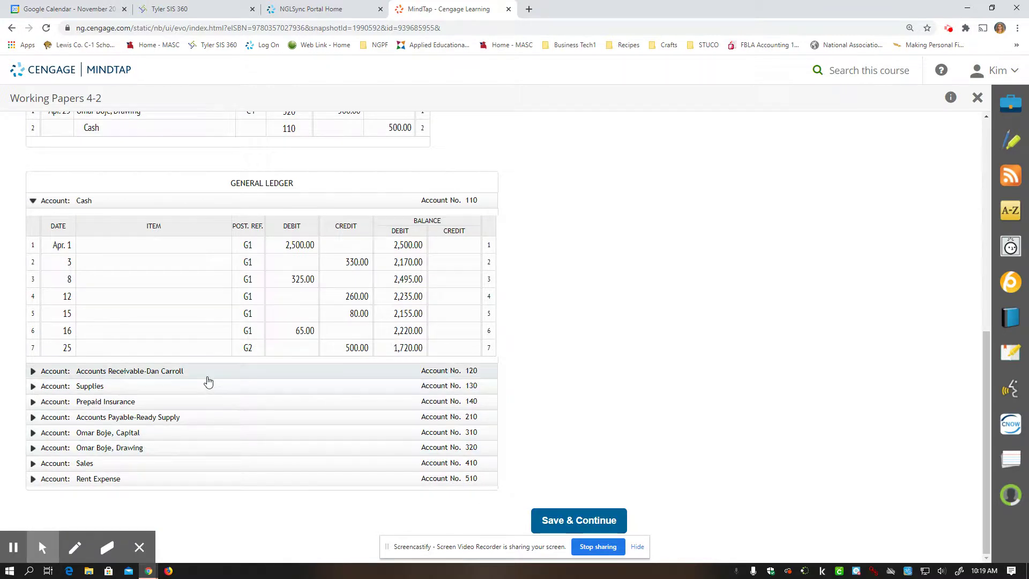
{"action": "left_click", "coordinate": [601, 522]}
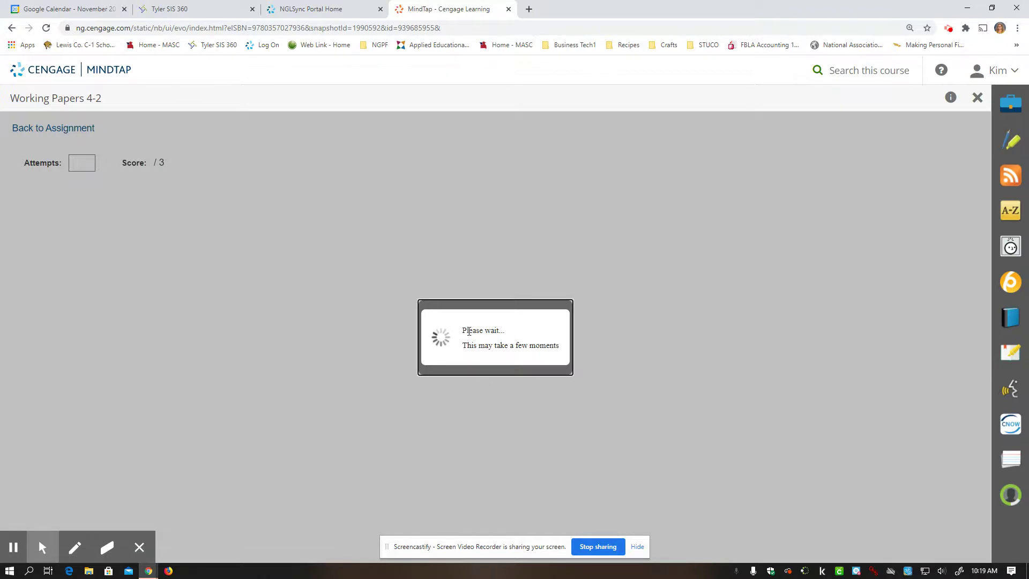
Look through the journal and ledger accounts of 4-2 On Your Own, and close Working Papers 4-2.
{"action": "scroll", "coordinate": [375, 354], "scroll_direction": "down", "scroll_amount": 3}
{"action": "scroll", "coordinate": [377, 355], "scroll_direction": "down", "scroll_amount": 10}
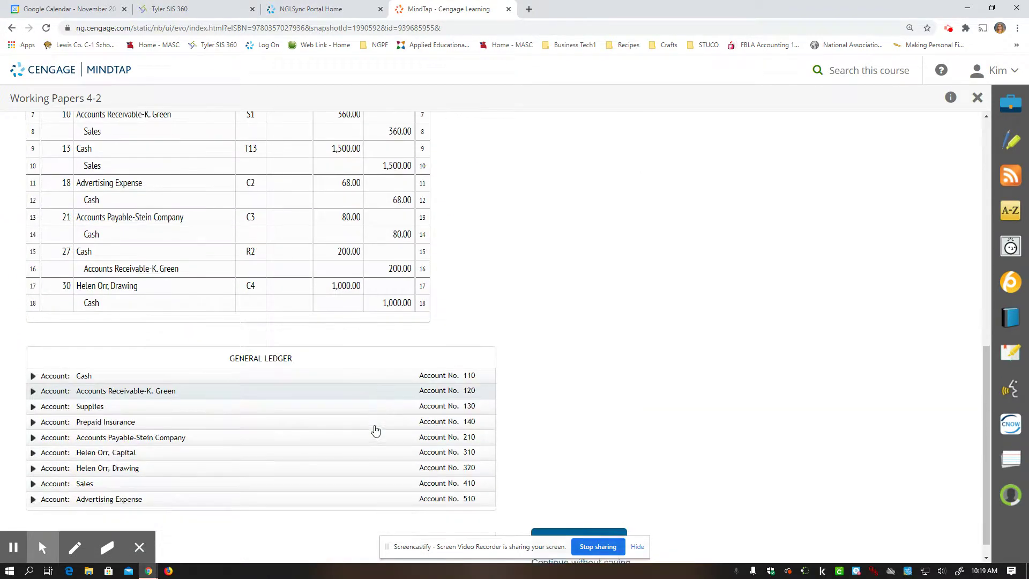
{"action": "scroll", "coordinate": [375, 431], "scroll_direction": "up", "scroll_amount": 10}
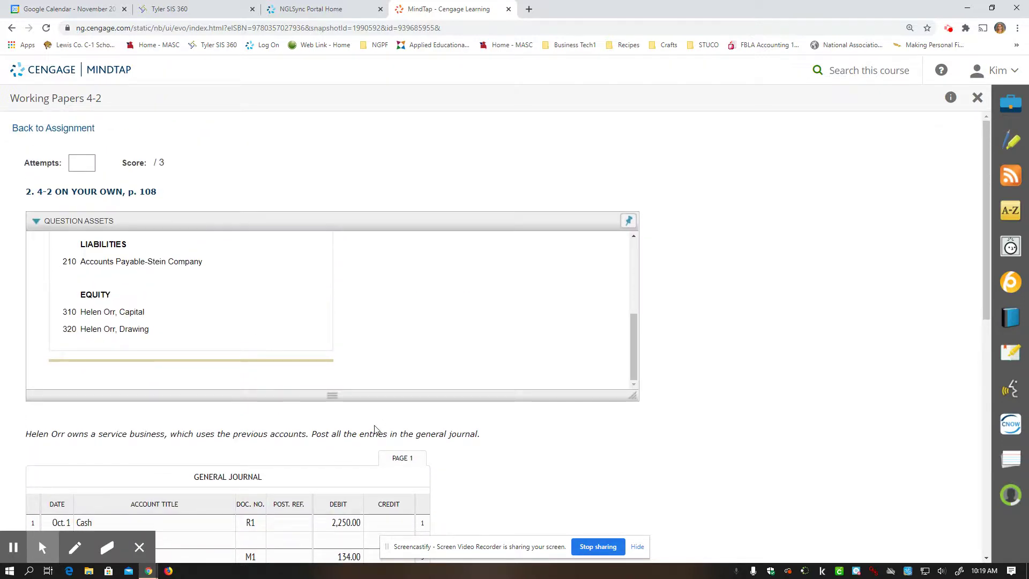
{"action": "left_click", "coordinate": [981, 97]}
Open the 4-2 Application Problem question of Application Problem 4-2 (Static) from the Apply Your Understanding folder.
{"action": "scroll", "coordinate": [156, 391], "scroll_direction": "down", "scroll_amount": 1}
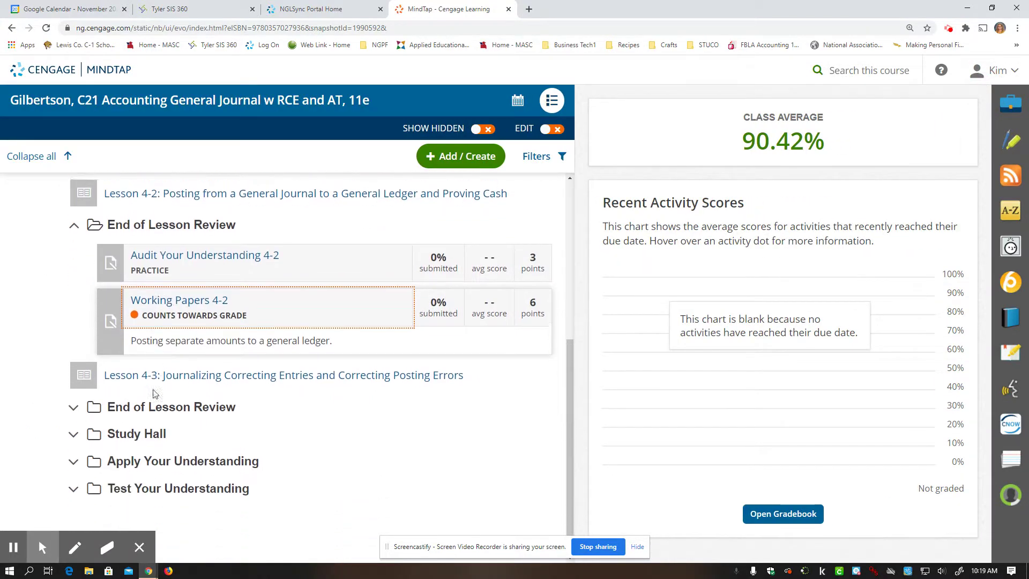
{"action": "left_click", "coordinate": [153, 460]}
{"action": "scroll", "coordinate": [156, 456], "scroll_direction": "down", "scroll_amount": 3}
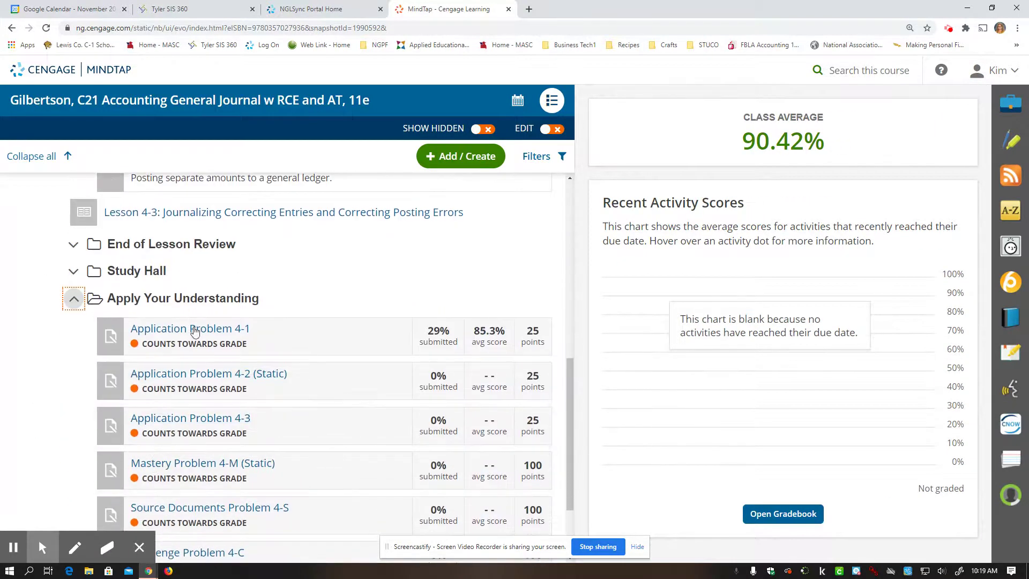
{"action": "left_click", "coordinate": [192, 382]}
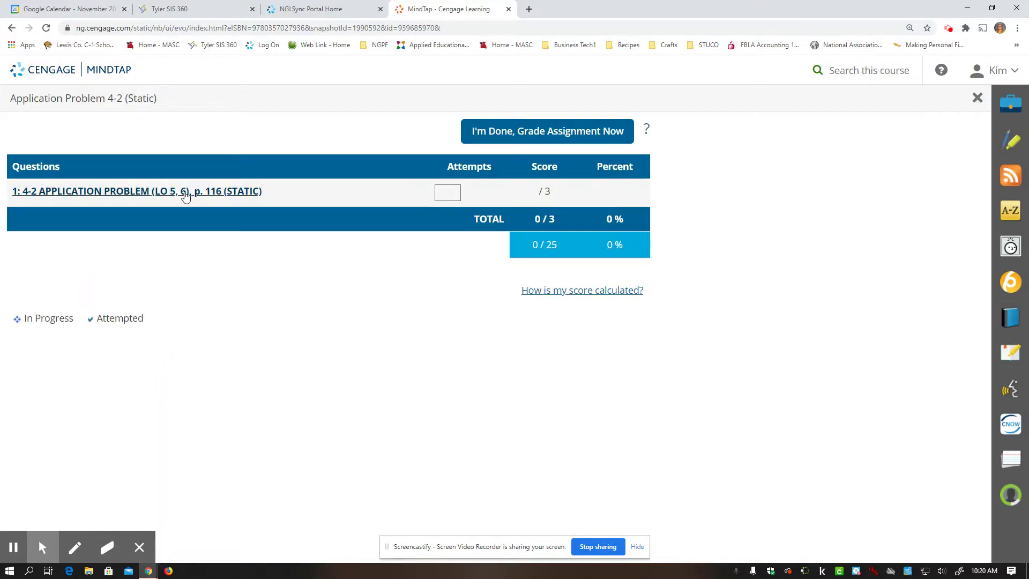
{"action": "left_click", "coordinate": [185, 193]}
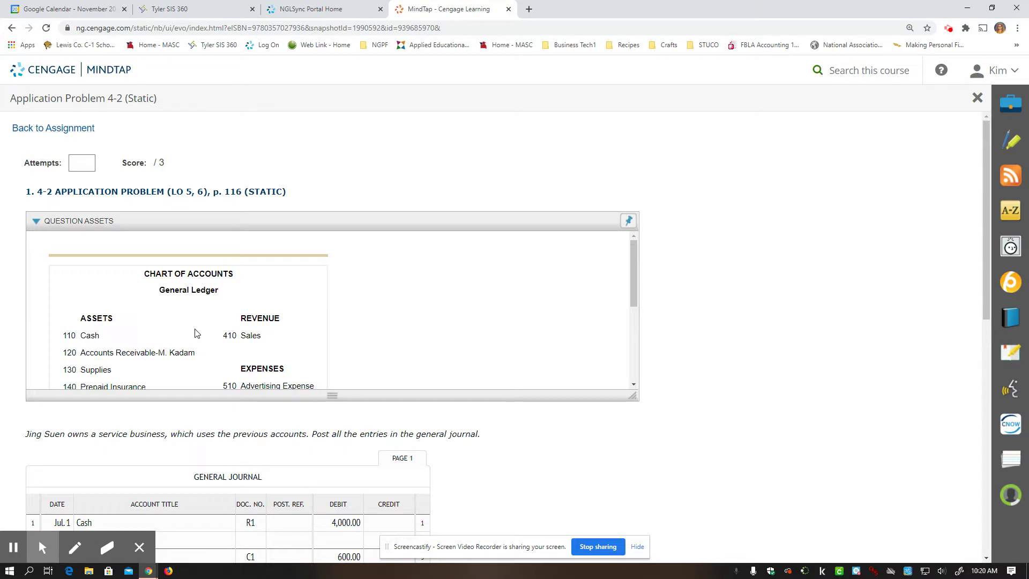
Examine the general journal entries and general ledger accounts of Application Problem 4-2 (Static).
{"action": "scroll", "coordinate": [260, 425], "scroll_direction": "down", "scroll_amount": 9}
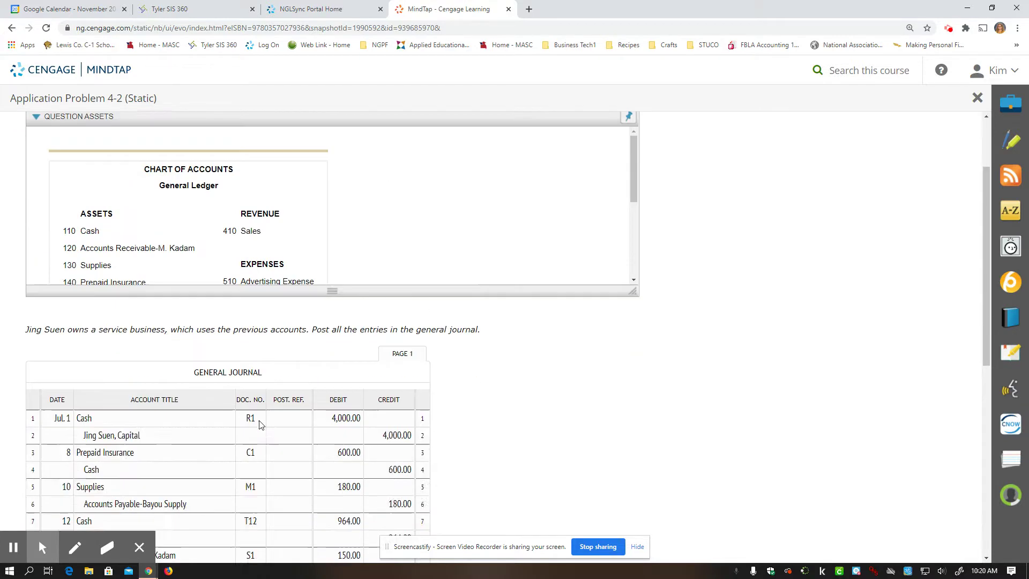
{"action": "scroll", "coordinate": [260, 425], "scroll_direction": "down", "scroll_amount": 1}
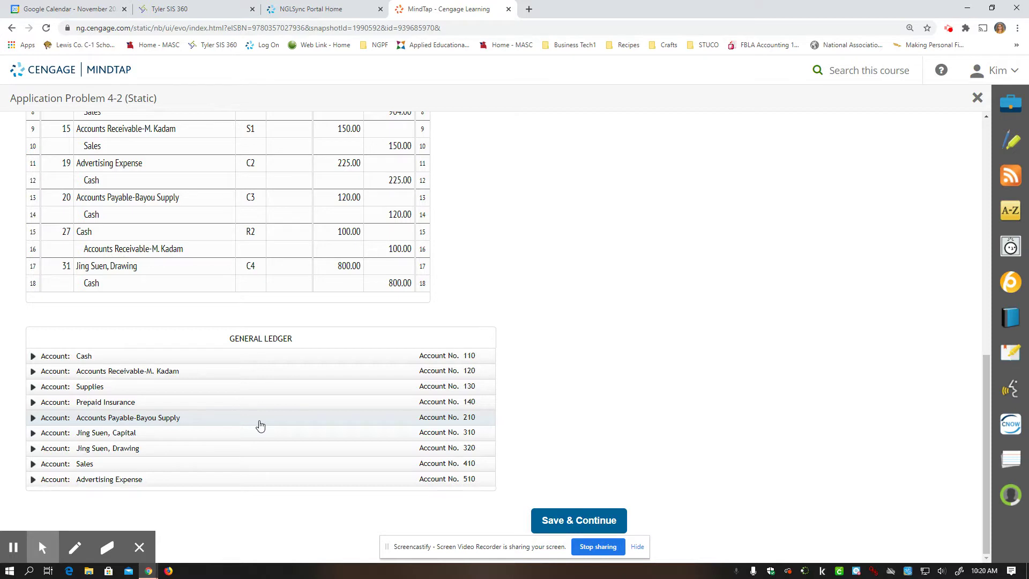
{"action": "scroll", "coordinate": [260, 425], "scroll_direction": "up", "scroll_amount": 9}
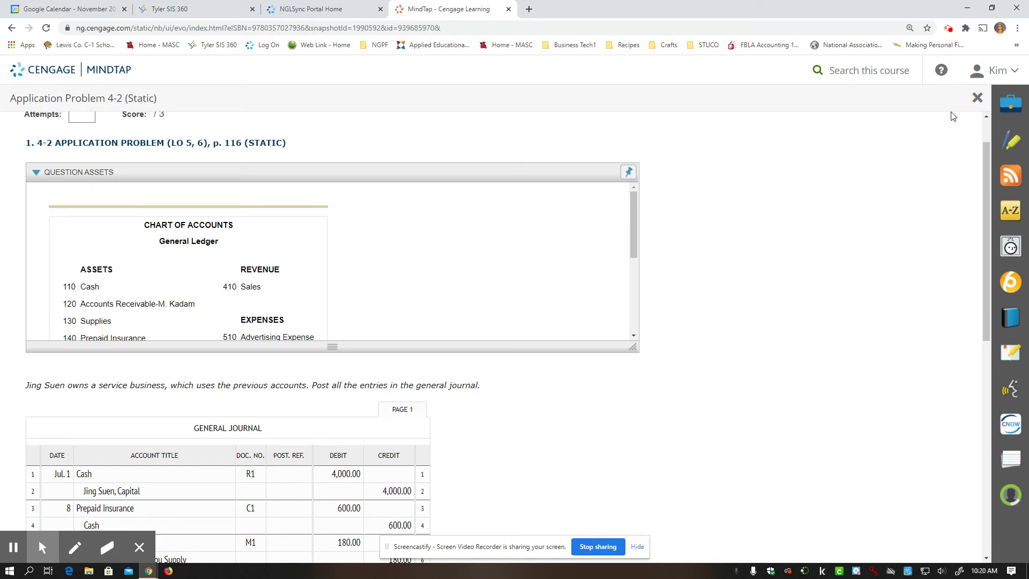
{"action": "left_click", "coordinate": [950, 30]}
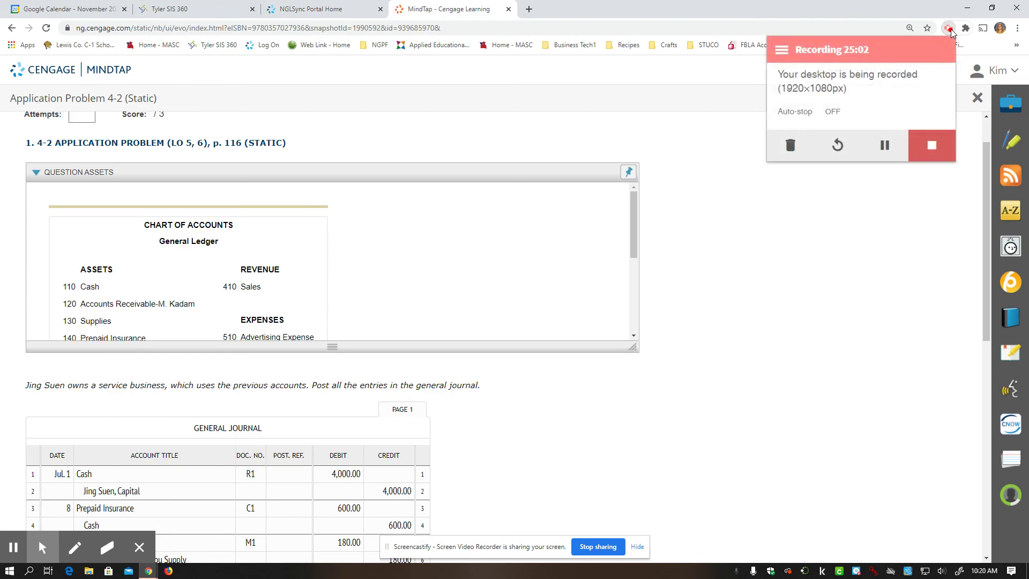